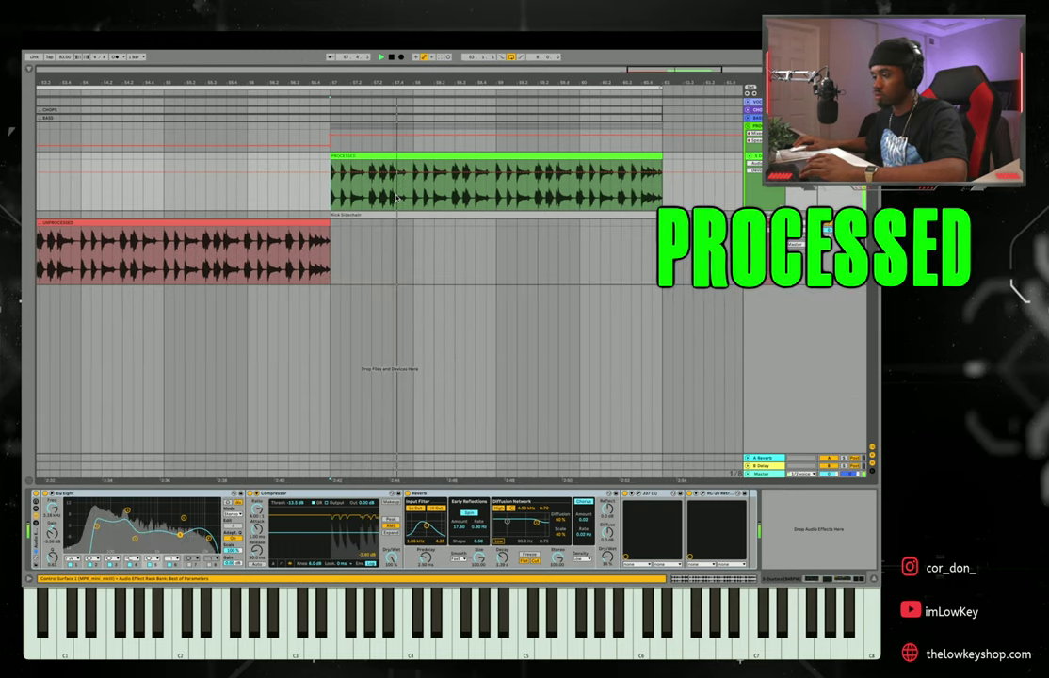
Select the unprocessed drum break track to bring up its EQ Eight.
{"action": "left_click", "coordinate": [347, 247]}
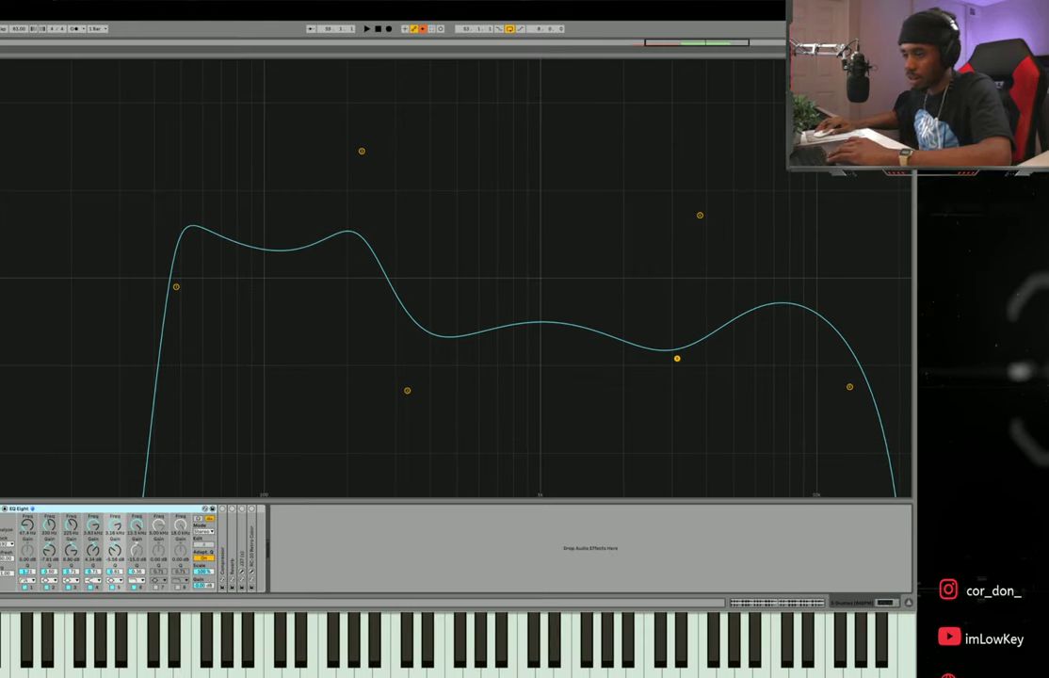
{"action": "key", "text": "ctrl+alt+b"}
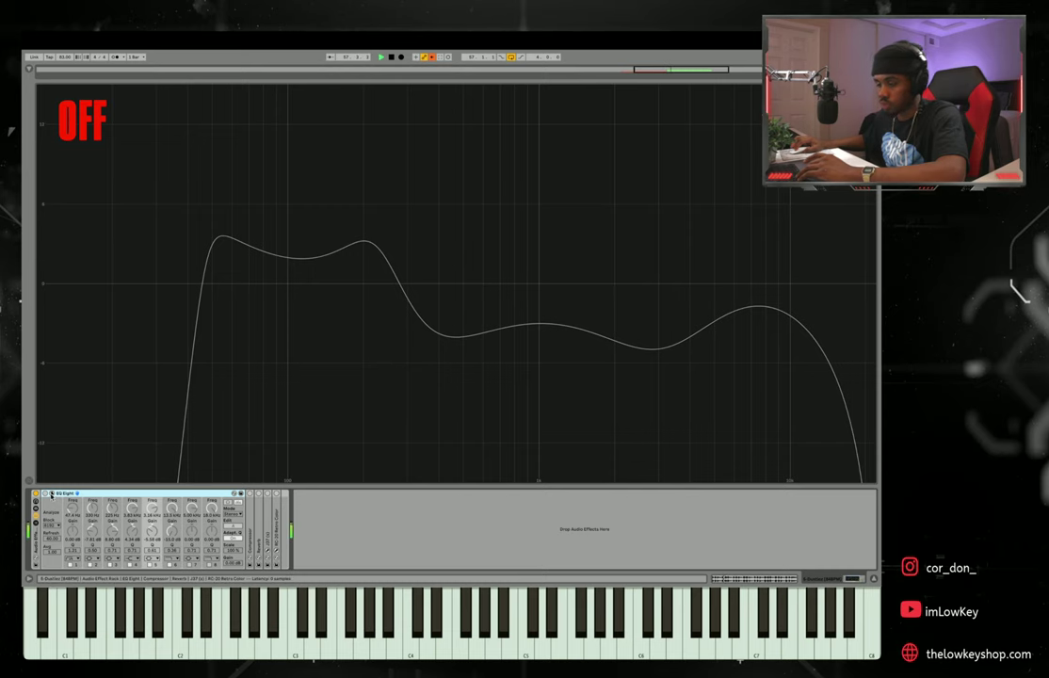
{"action": "left_click", "coordinate": [45, 493]}
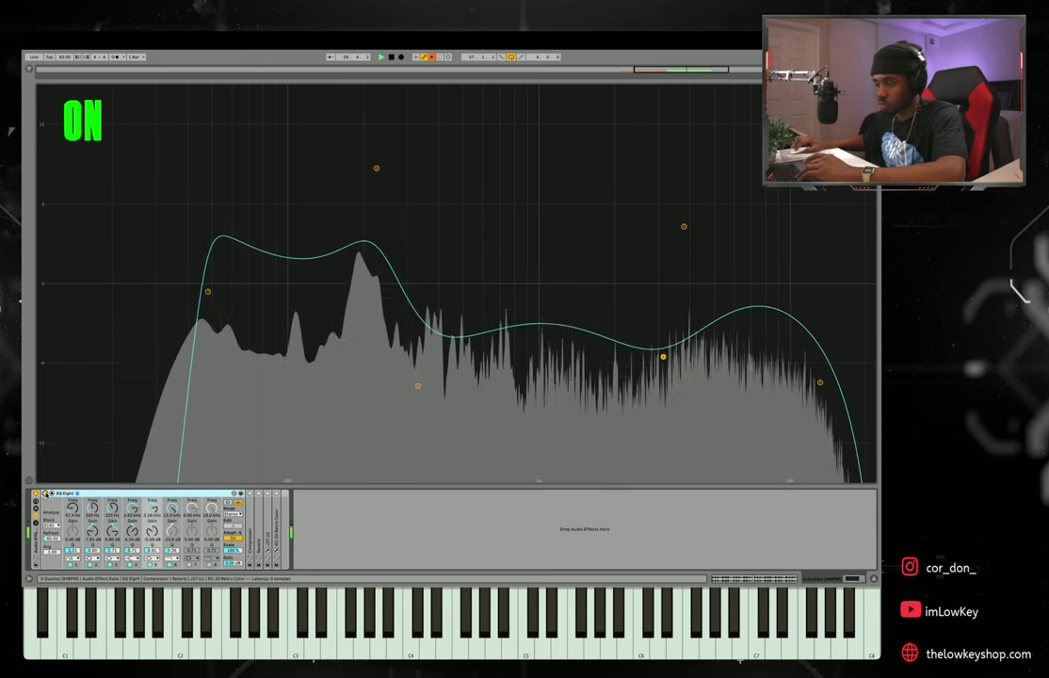
{"action": "left_click", "coordinate": [44, 493]}
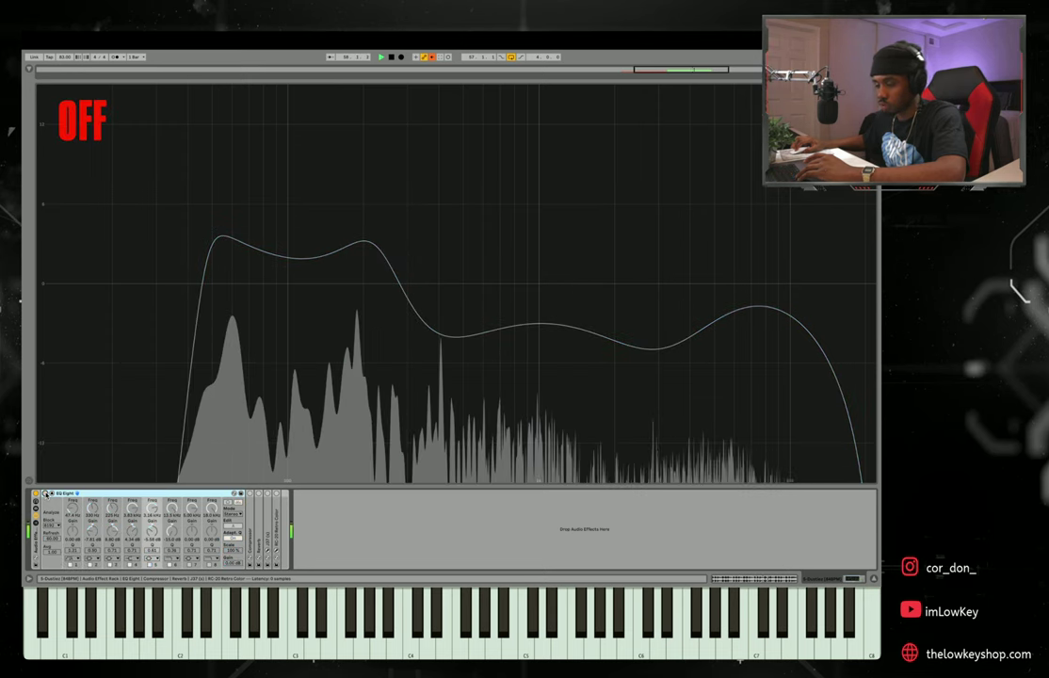
{"action": "left_click", "coordinate": [44, 493]}
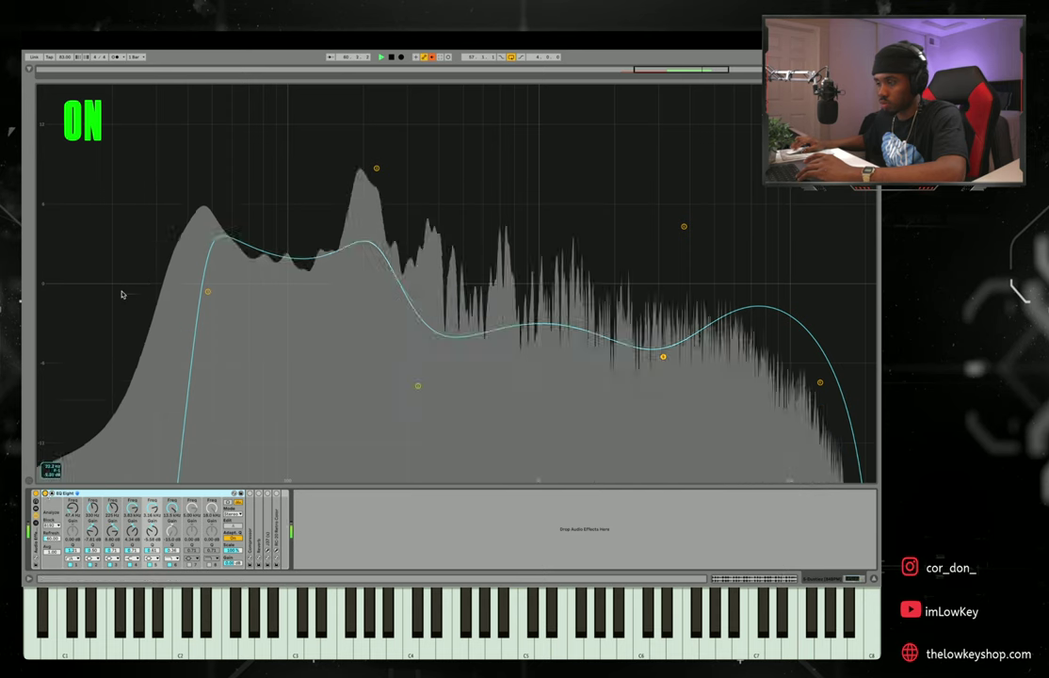
{"action": "key", "text": "space"}
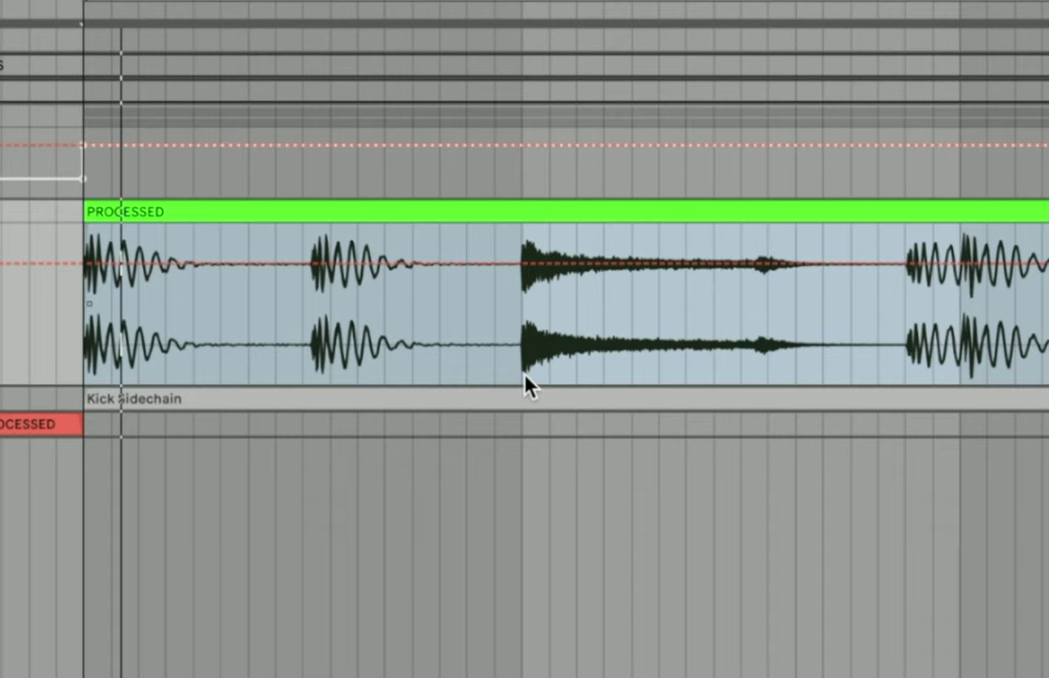
Mark a drum transient in the PROCESSED clip and settle the Compressor threshold at -12.3 dB.
{"action": "left_click", "coordinate": [216, 195]}
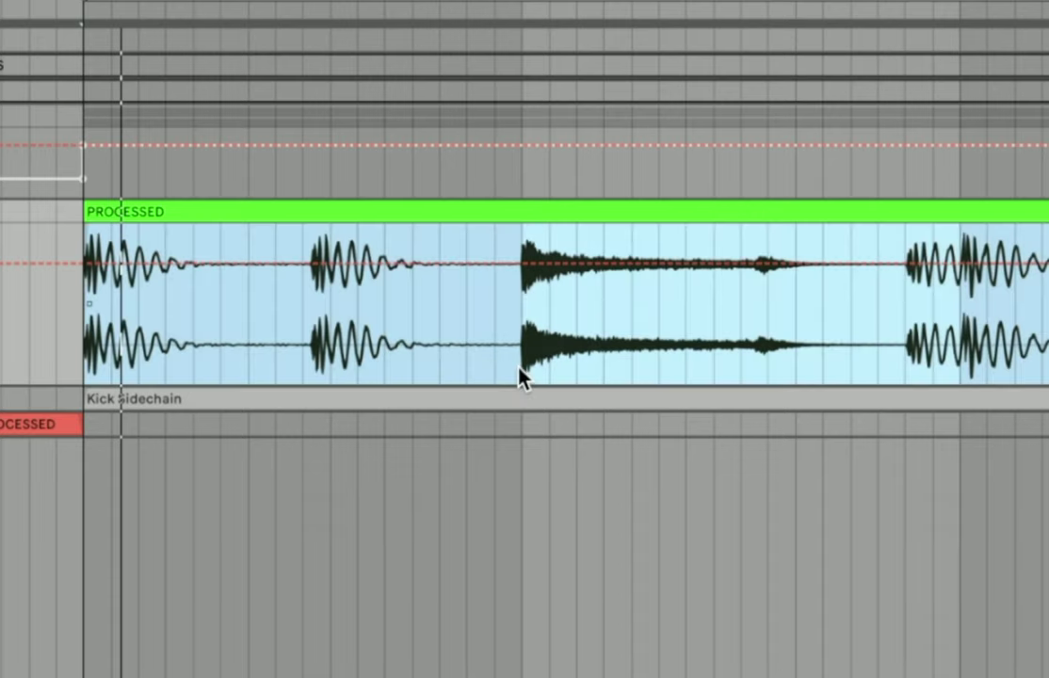
{"action": "left_click", "coordinate": [525, 338]}
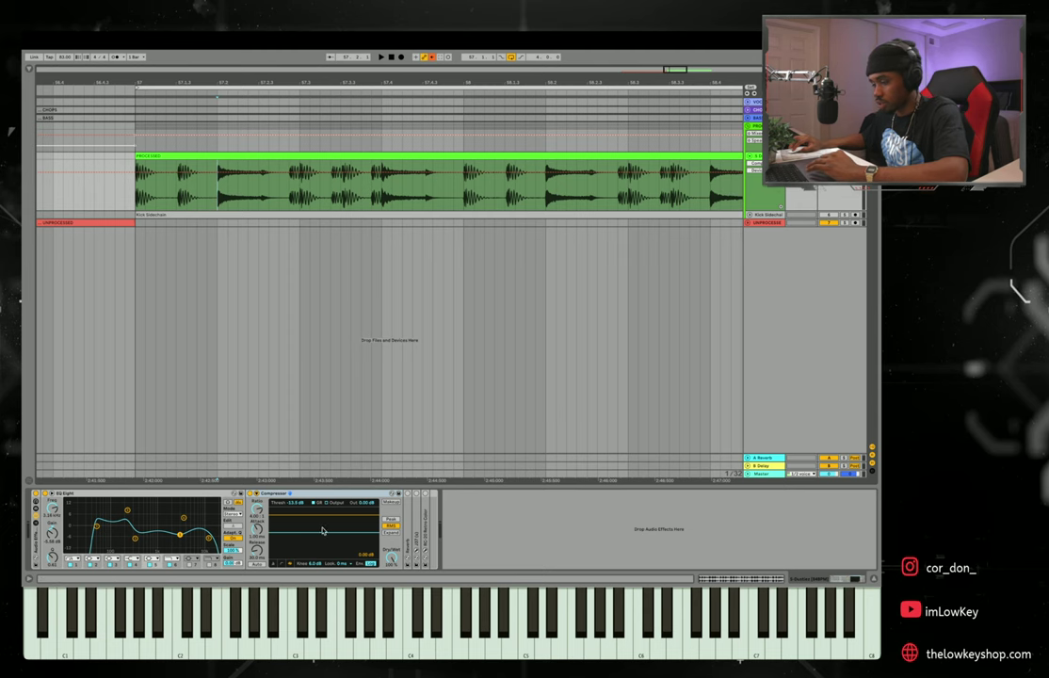
{"action": "left_click_drag", "start_coordinate": [322, 531], "coordinate": [322, 516]}
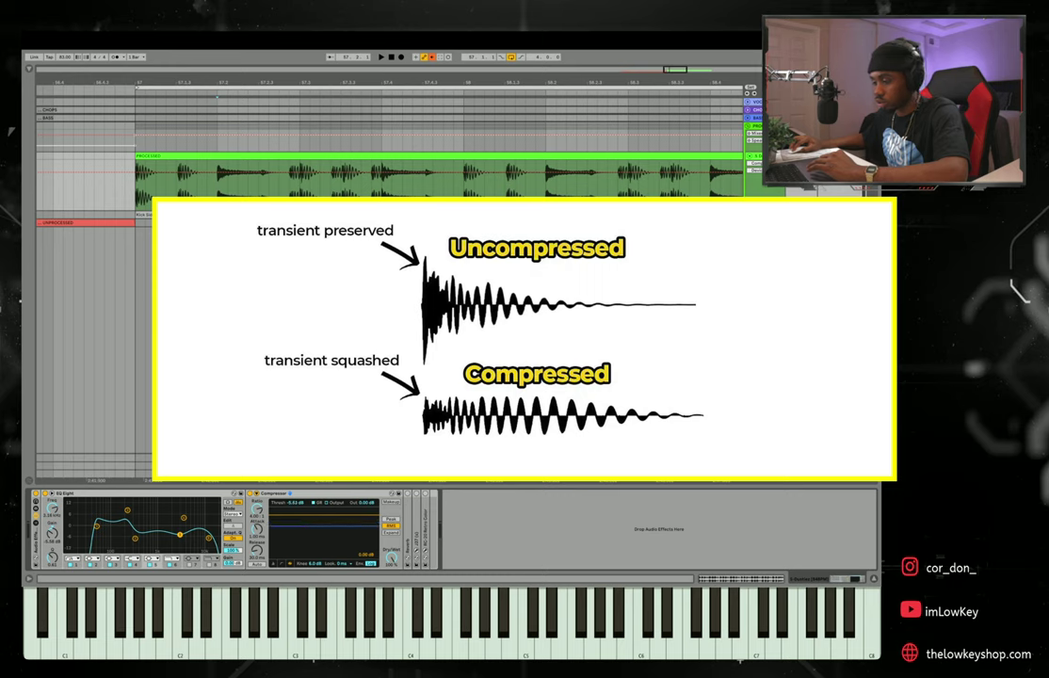
{"action": "left_click_drag", "start_coordinate": [323, 516], "coordinate": [322, 532]}
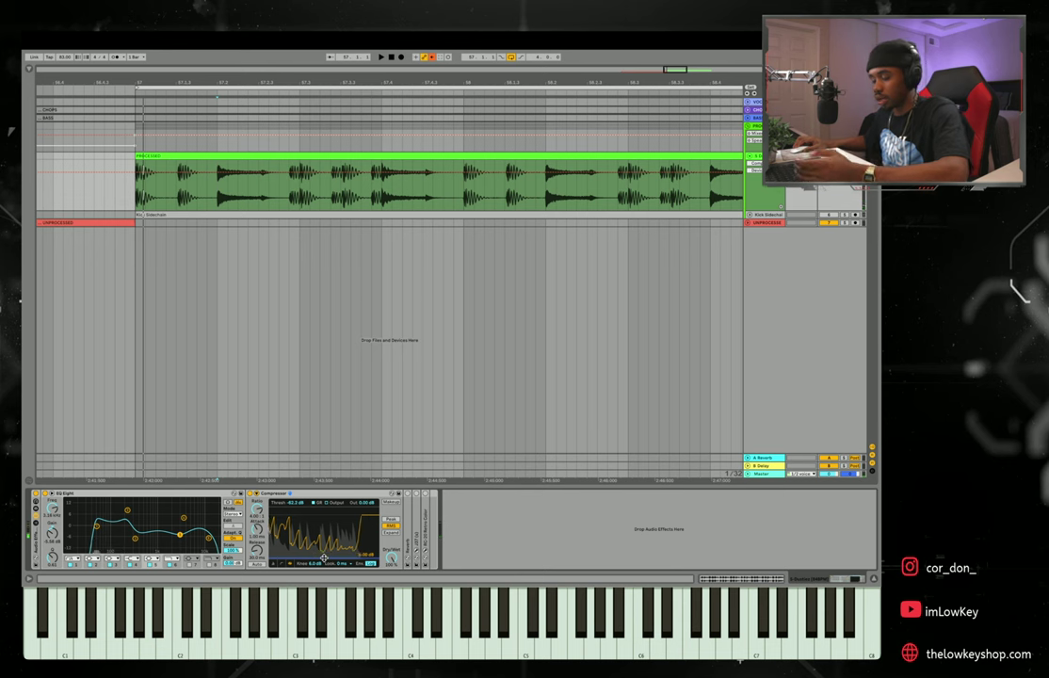
Raise the Compressor threshold from -62.2 dB to -2.45 dB during playback.
{"action": "mouse_move", "coordinate": [324, 557]}
{"action": "left_mouse_down"}
{"action": "mouse_move", "coordinate": [331, 519]}
{"action": "mouse_move", "coordinate": [320, 569]}
{"action": "left_mouse_up"}
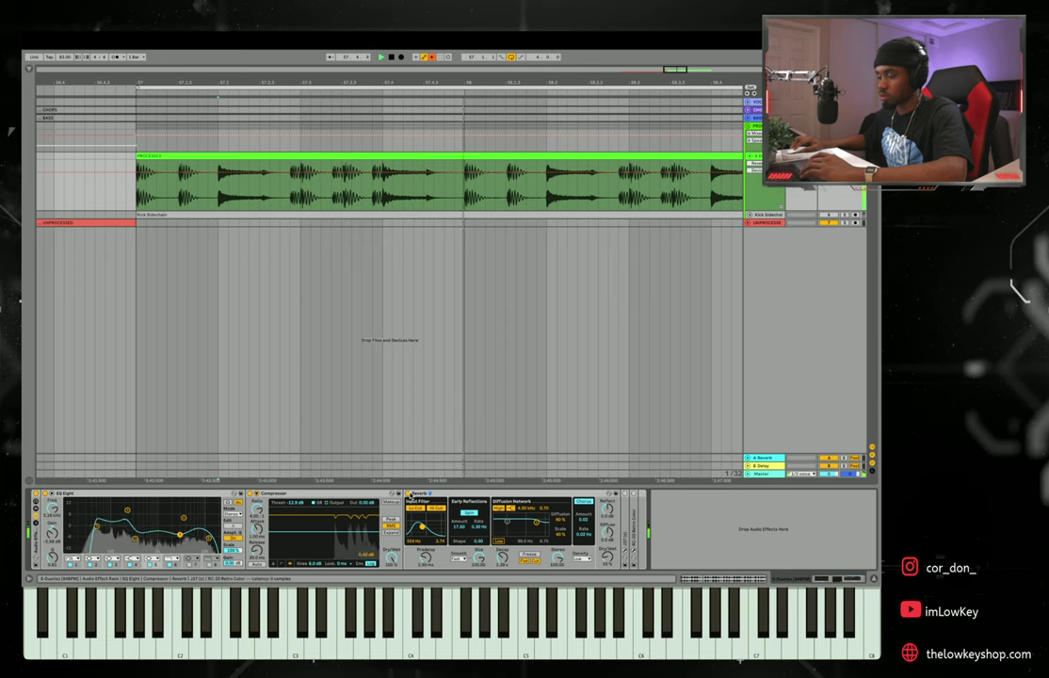
Bypass the Reverb briefly to compare, then switch it back on.
{"action": "left_click", "coordinate": [408, 494]}
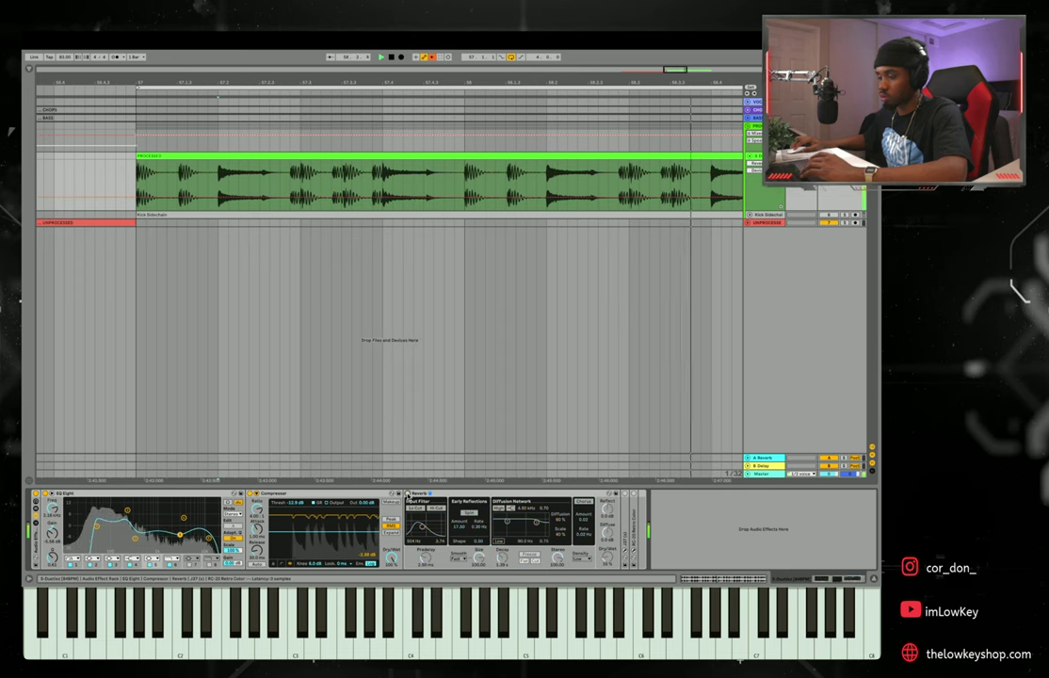
{"action": "left_click", "coordinate": [408, 493]}
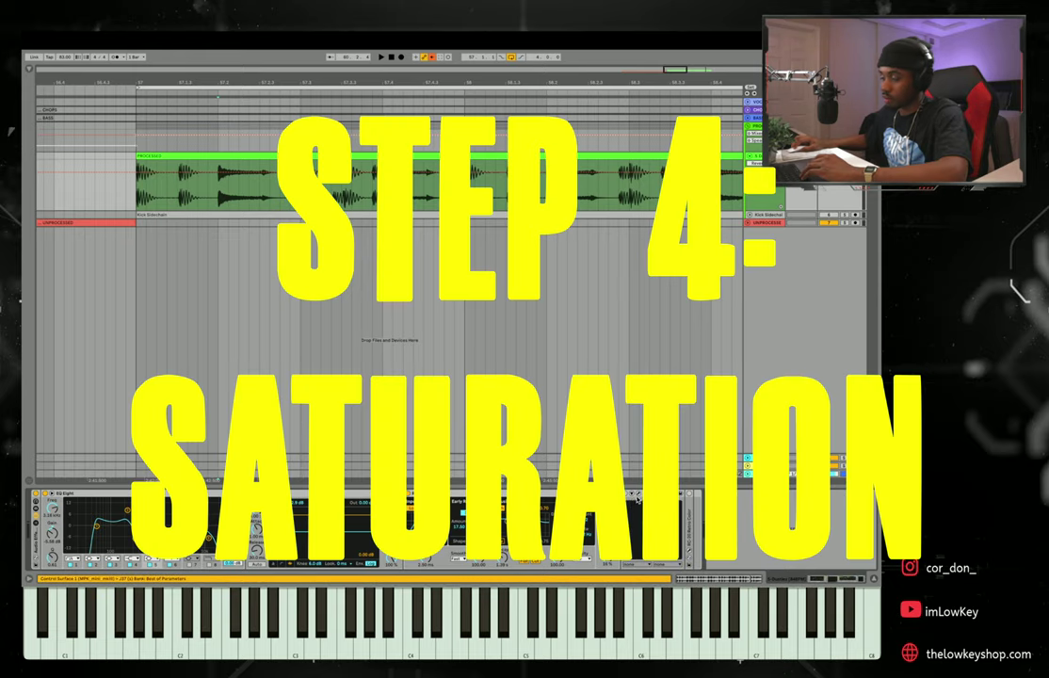
Open the J37 tape plugin window, then expand RC-20 Retro Color and open its window.
{"action": "left_click", "coordinate": [637, 499]}
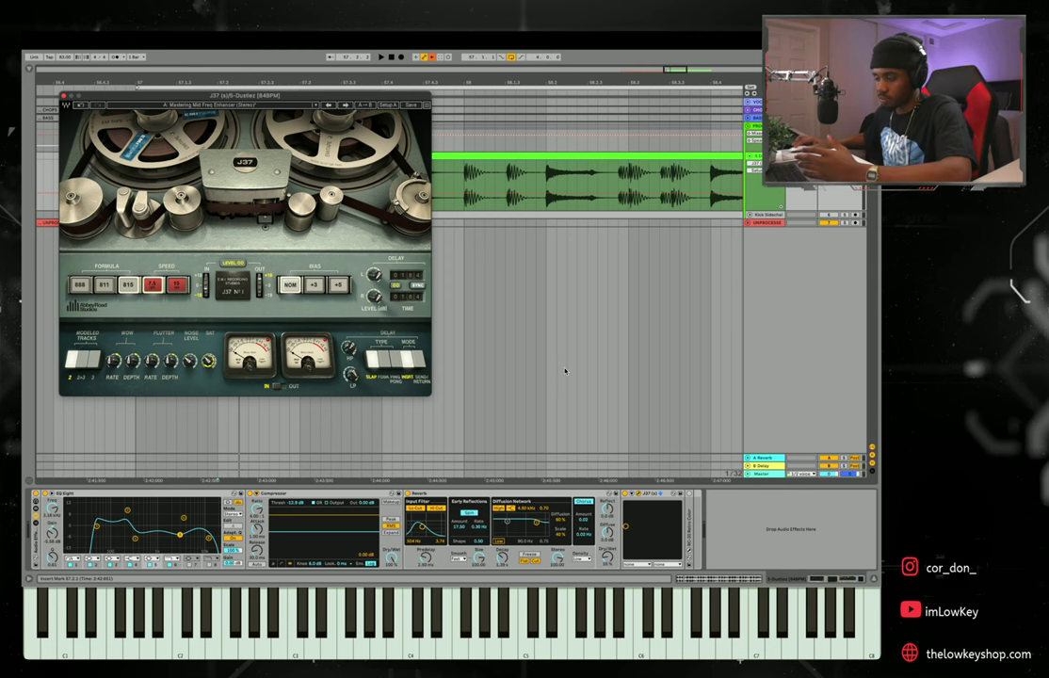
{"action": "left_click", "coordinate": [688, 494]}
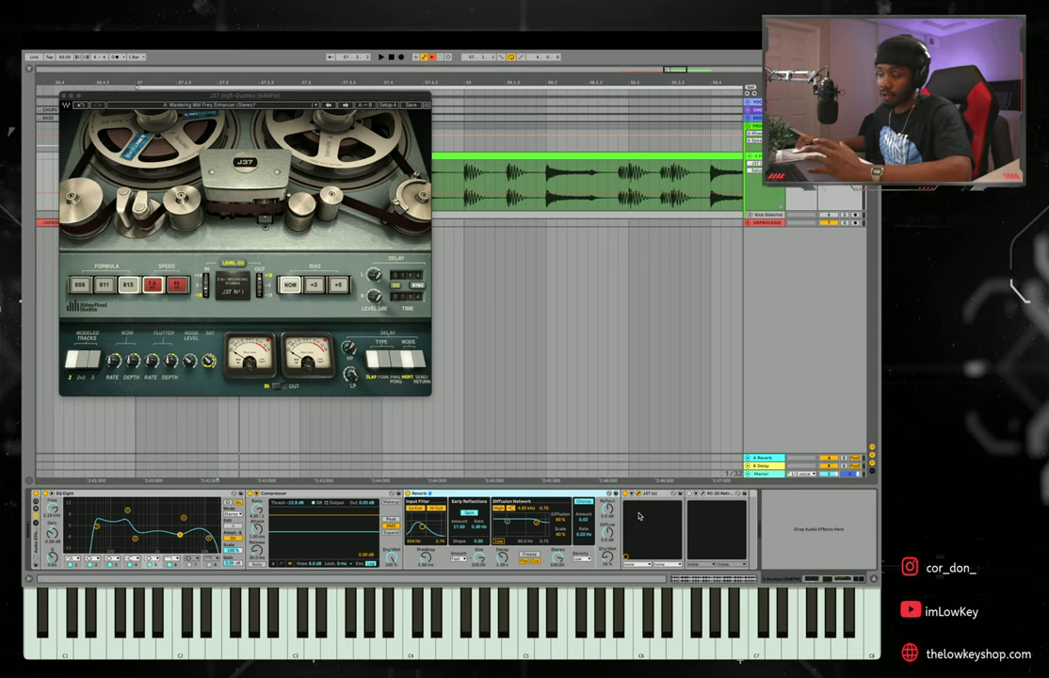
{"action": "left_click", "coordinate": [702, 496]}
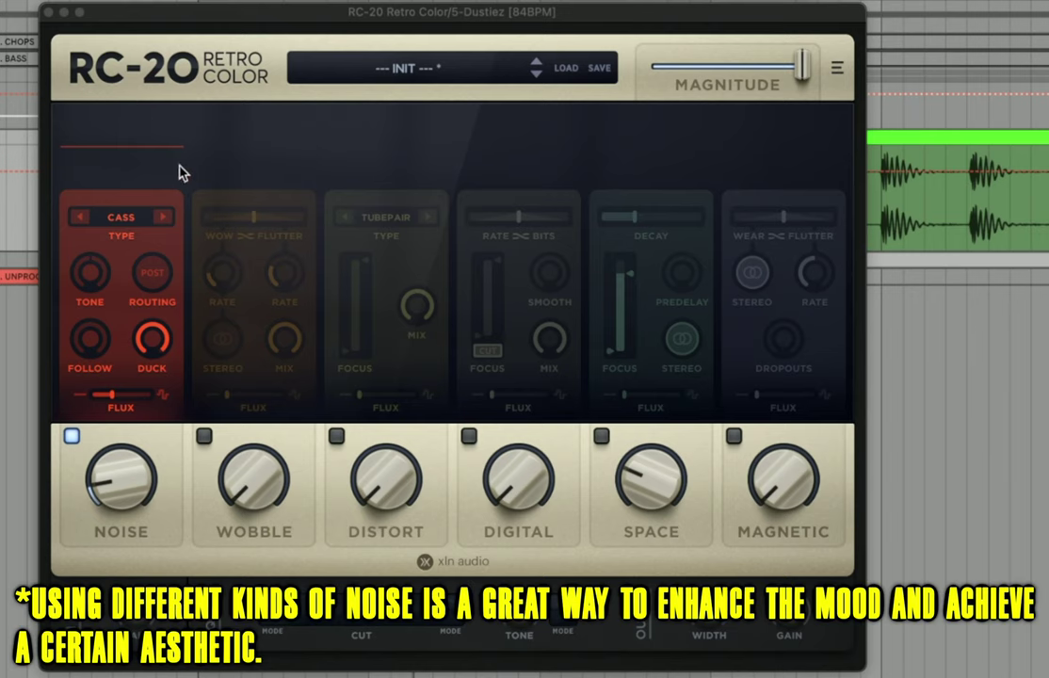
Choose an RC-20 noise type and enable Distort, then close the plugin and restore the browser.
{"action": "left_click", "coordinate": [99, 196]}
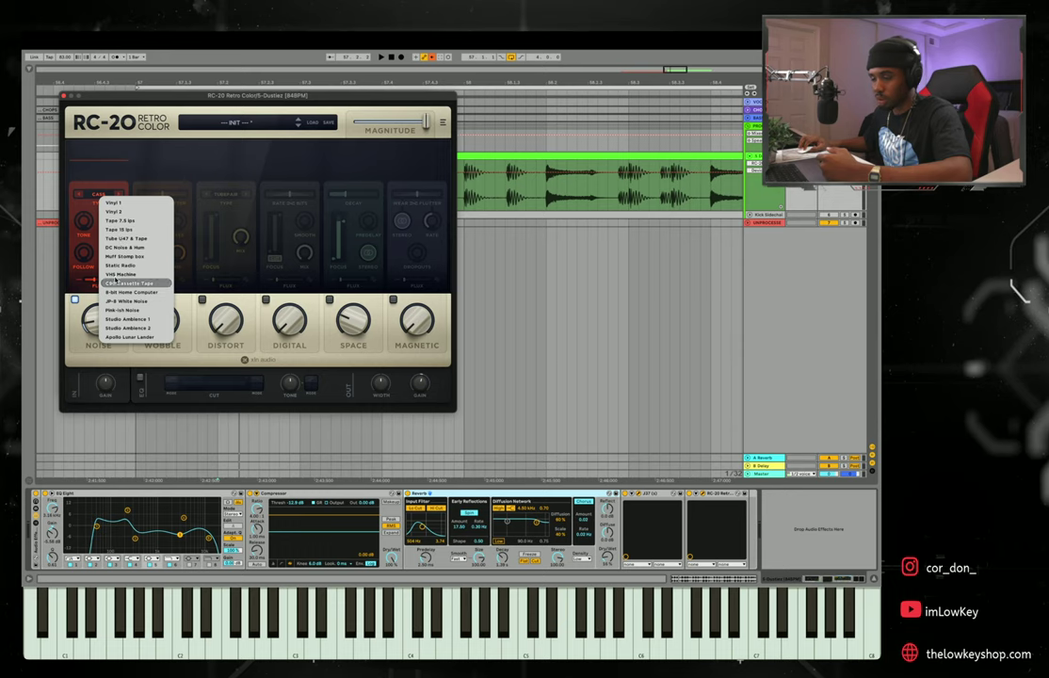
{"action": "left_click", "coordinate": [200, 179]}
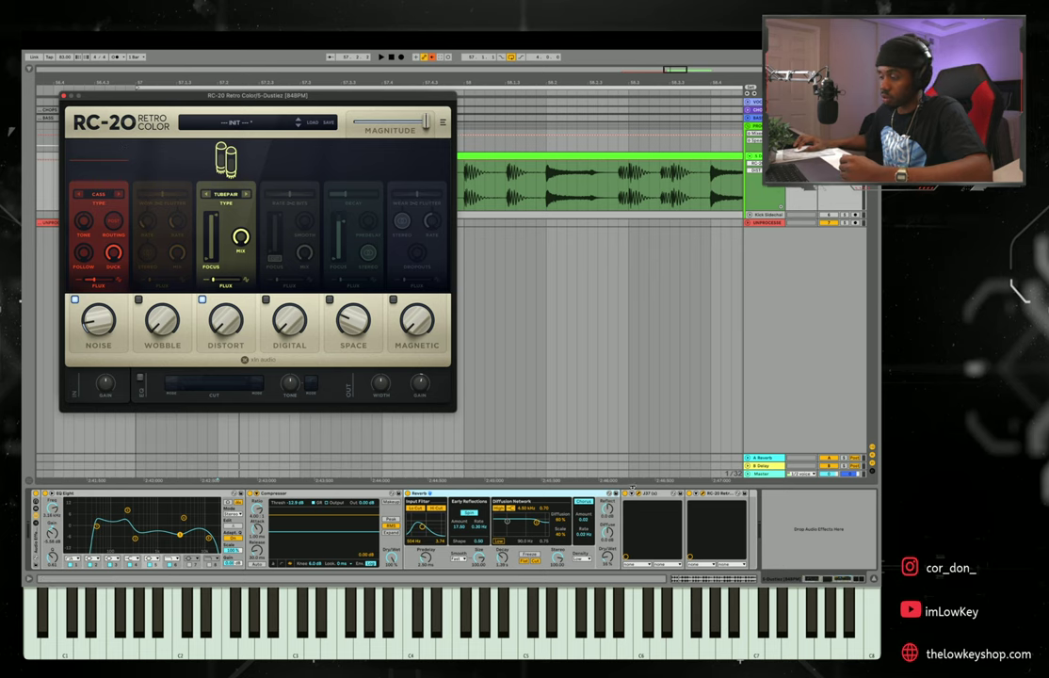
{"action": "left_click", "coordinate": [716, 494]}
{"action": "key", "text": "ctrl+alt+p"}
{"action": "key", "text": "ctrl+alt+b"}
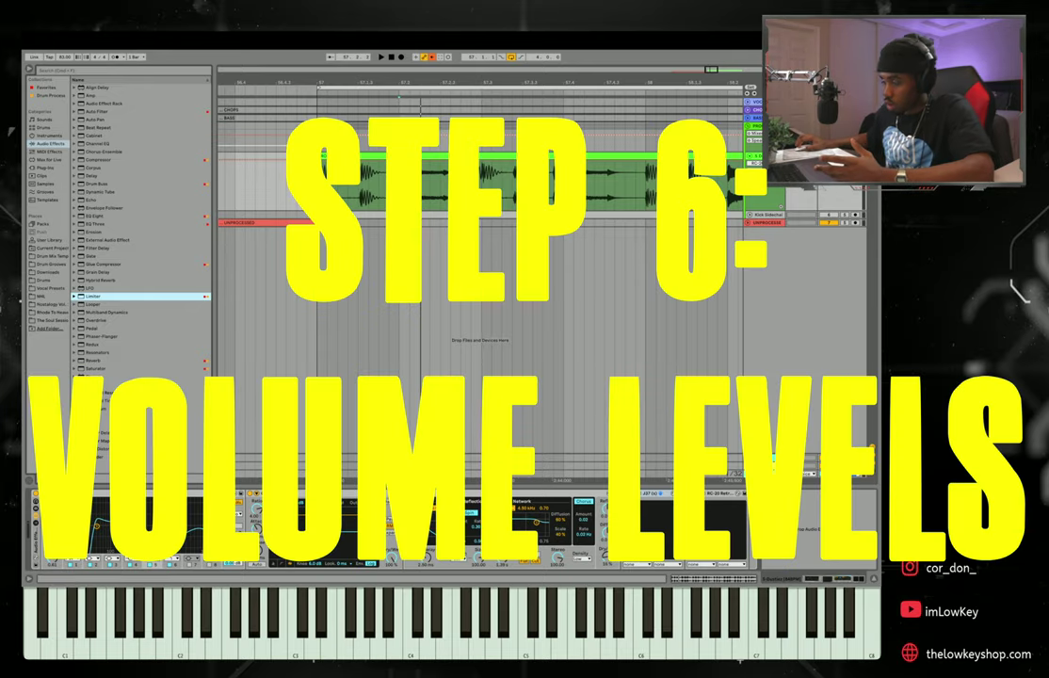
Confirm RC-20's Out Gain reads 2.0 dB, then return to the PROCESSED group.
{"action": "key", "text": "ctrl+alt+p"}
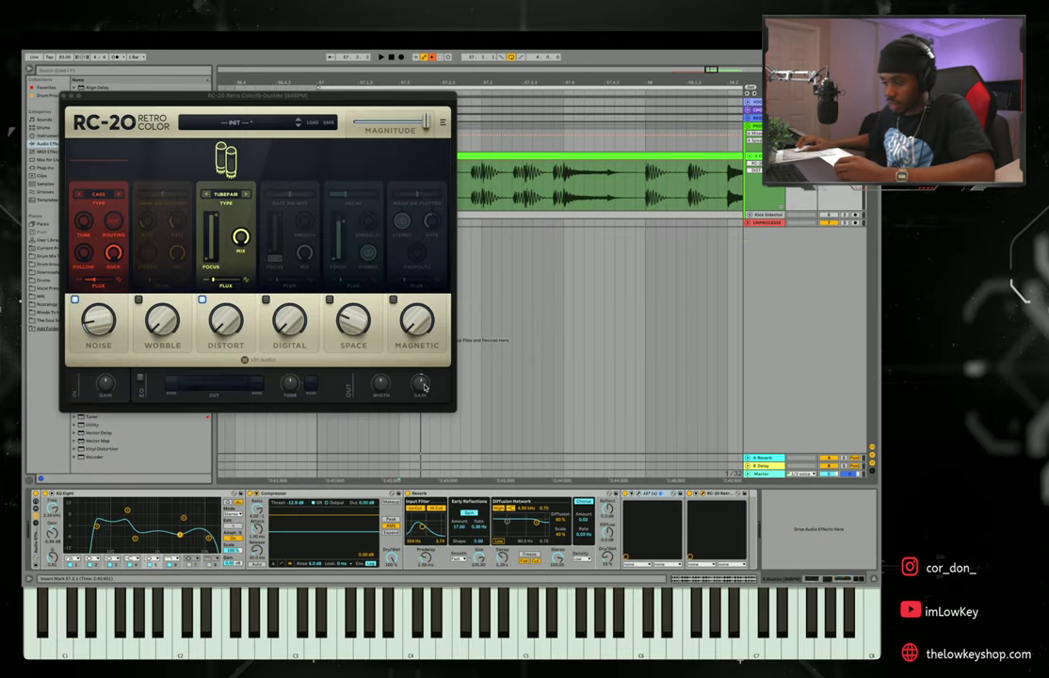
{"action": "mouse_move", "coordinate": [421, 385]}
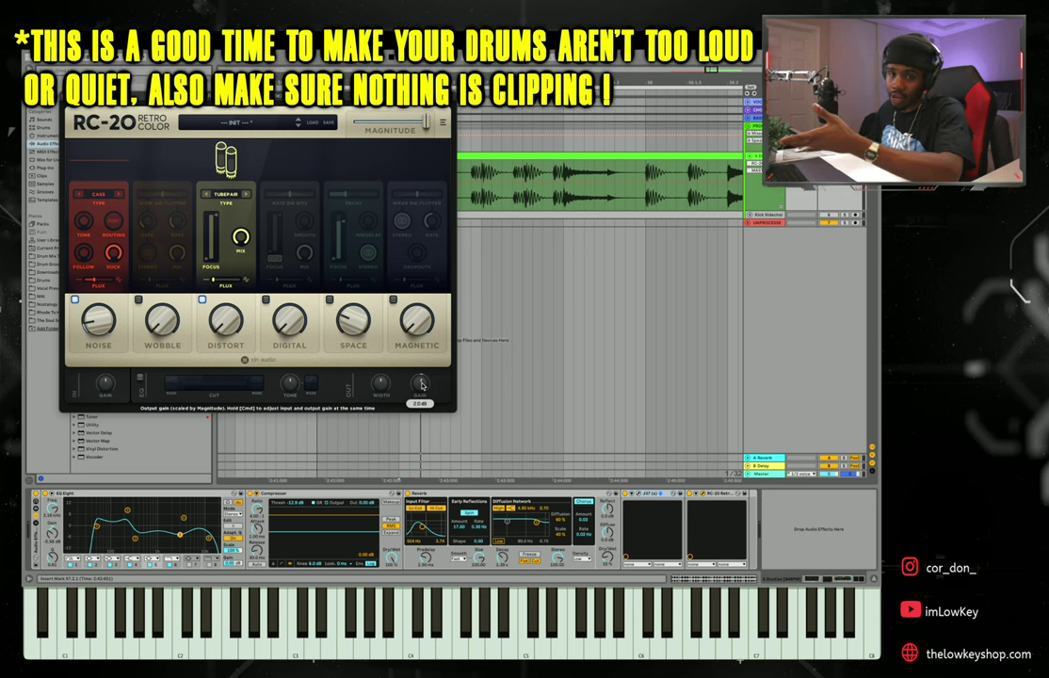
{"action": "left_click", "coordinate": [379, 143]}
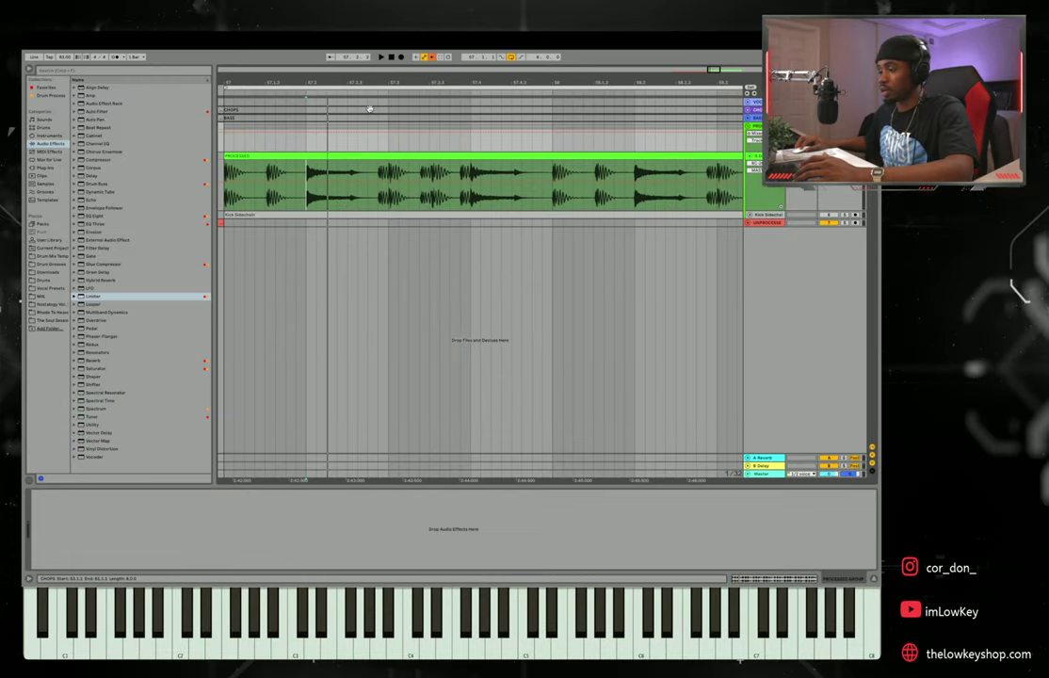
Zoom the arrangement out and drag the CHOPS compressor's threshold and ratio into ducking range.
{"action": "left_click", "coordinate": [371, 111]}
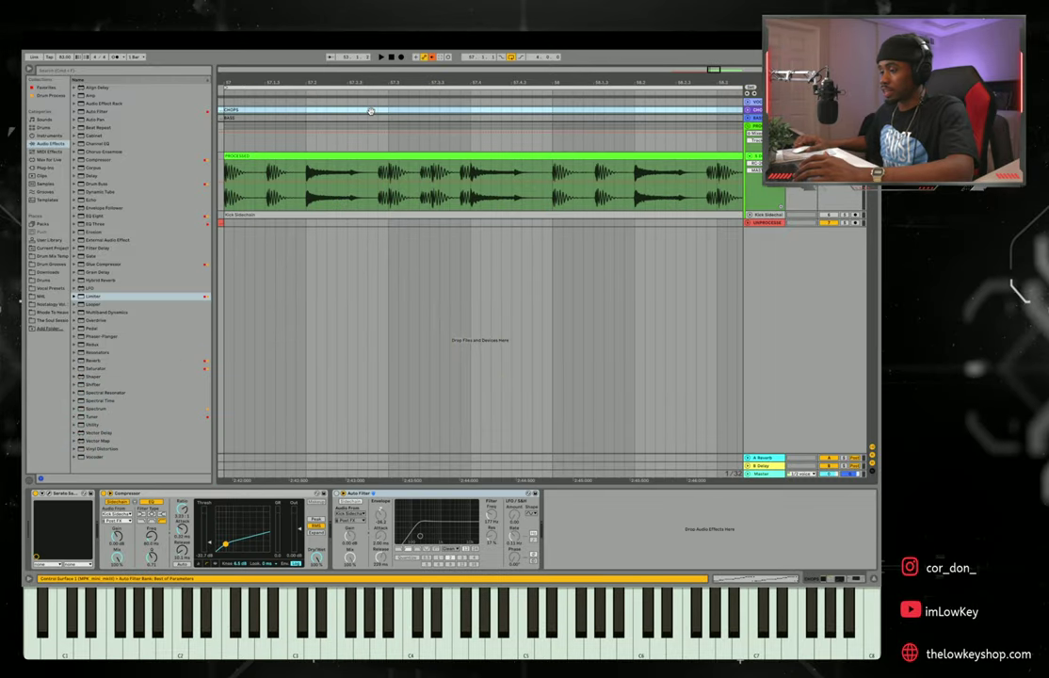
{"action": "left_click", "coordinate": [359, 119]}
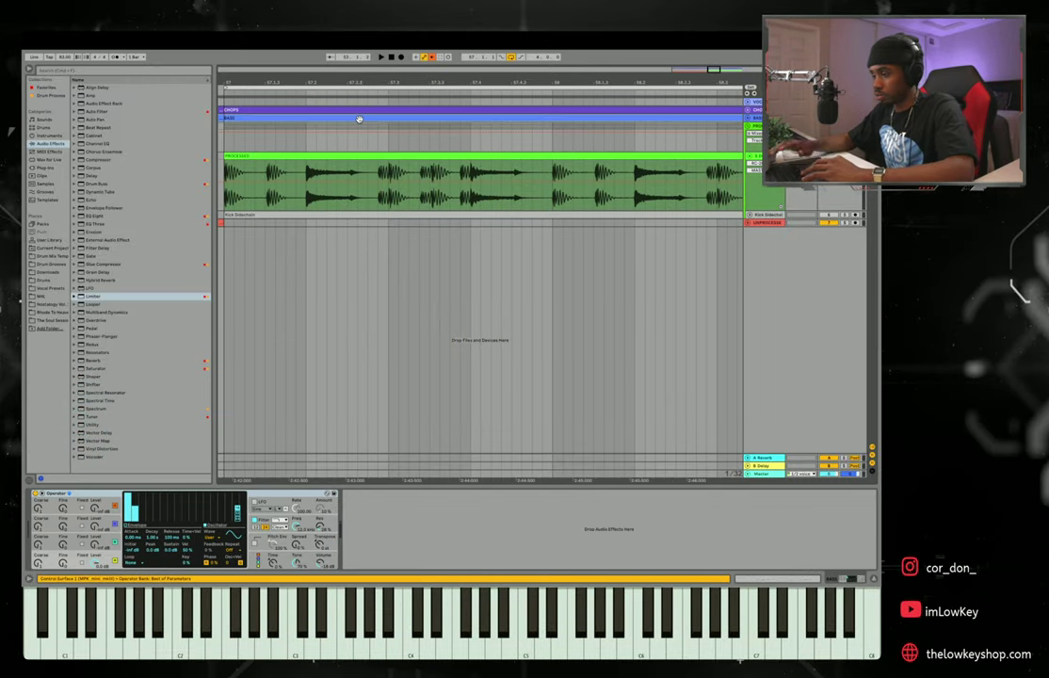
{"action": "left_click_drag", "start_coordinate": [271, 83], "coordinate": [267, 127]}
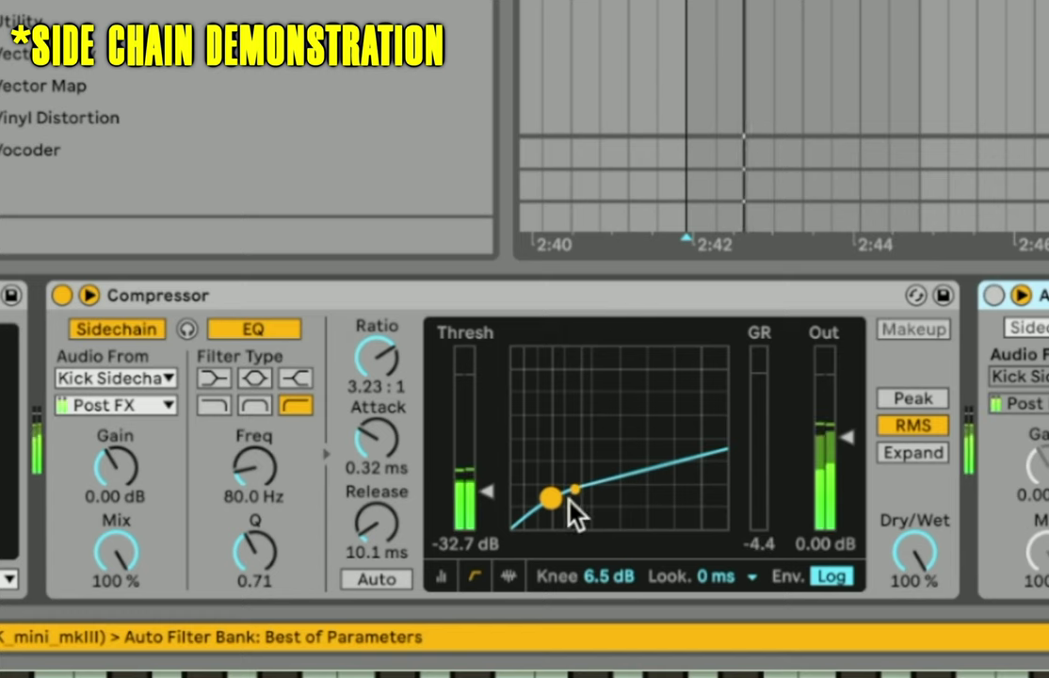
{"action": "left_click_drag", "start_coordinate": [576, 513], "coordinate": [509, 532]}
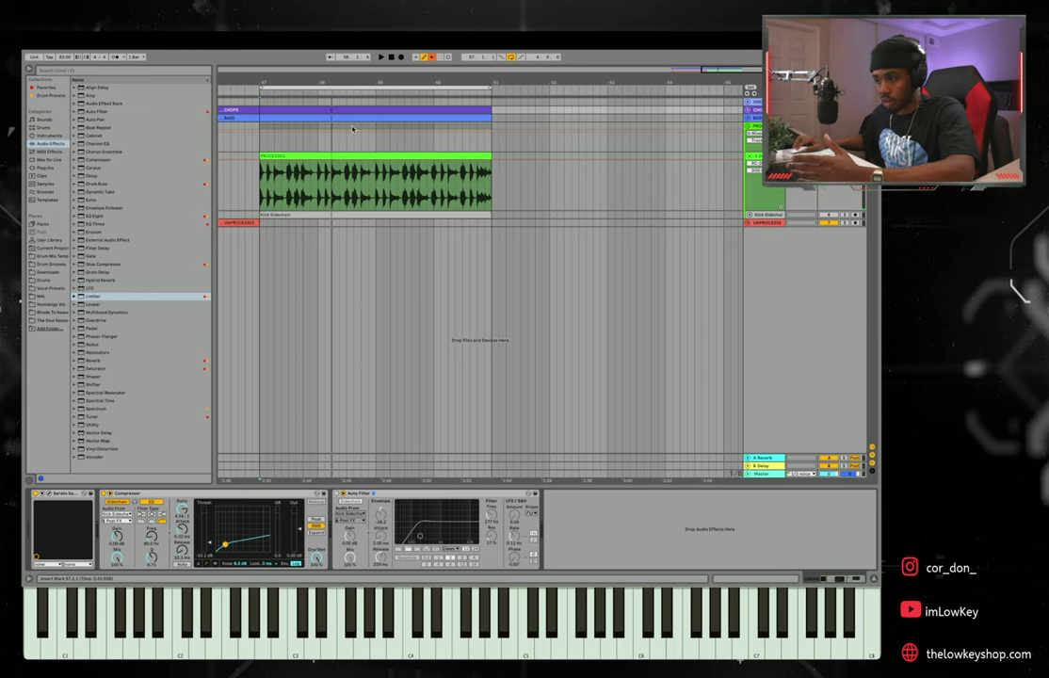
Inspect the Kick Sidechain clip's waveform and its low-end-only EQ Eight, then reselect CHOPS.
{"action": "left_click", "coordinate": [500, 203]}
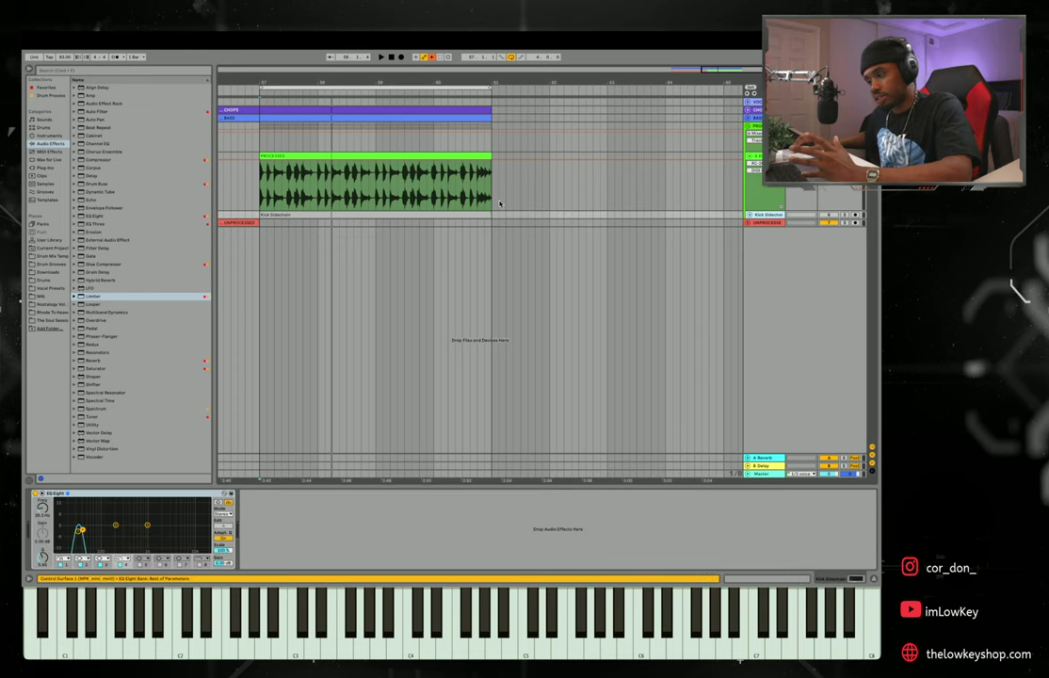
{"action": "double_click", "coordinate": [307, 217]}
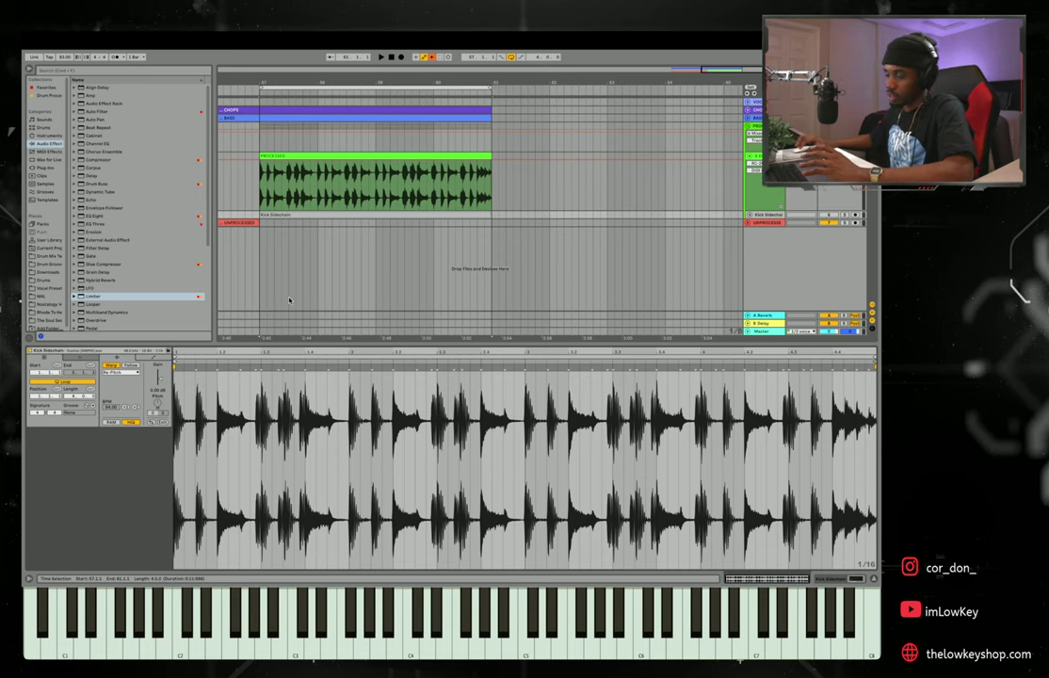
{"action": "left_click", "coordinate": [777, 214]}
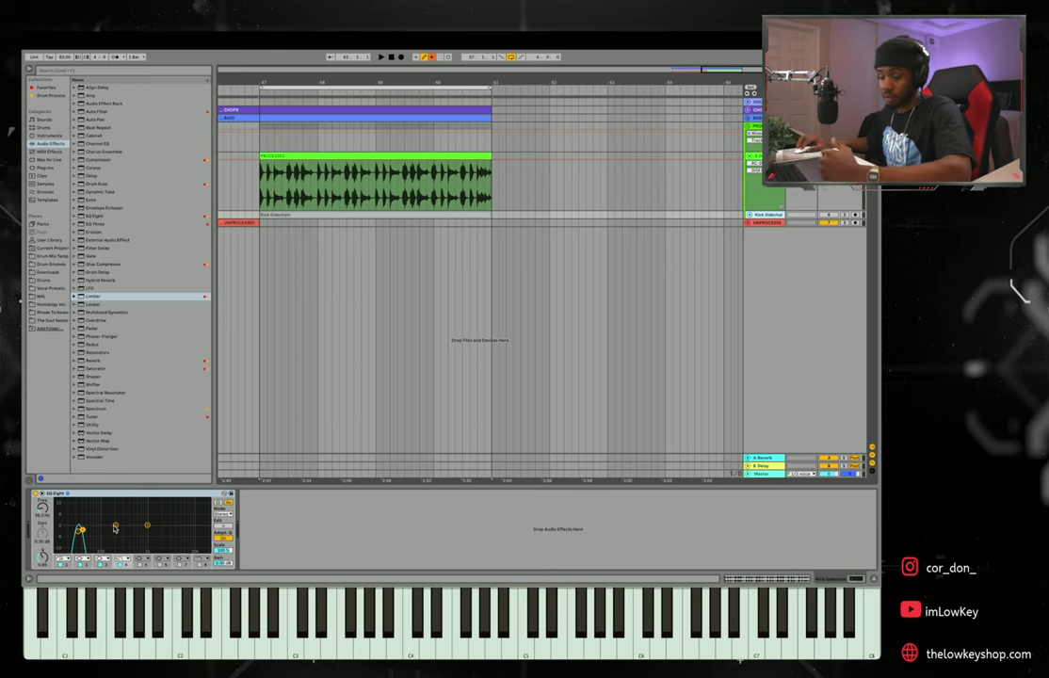
{"action": "scroll", "coordinate": [725, 225], "scroll_direction": "right", "scroll_amount": 1}
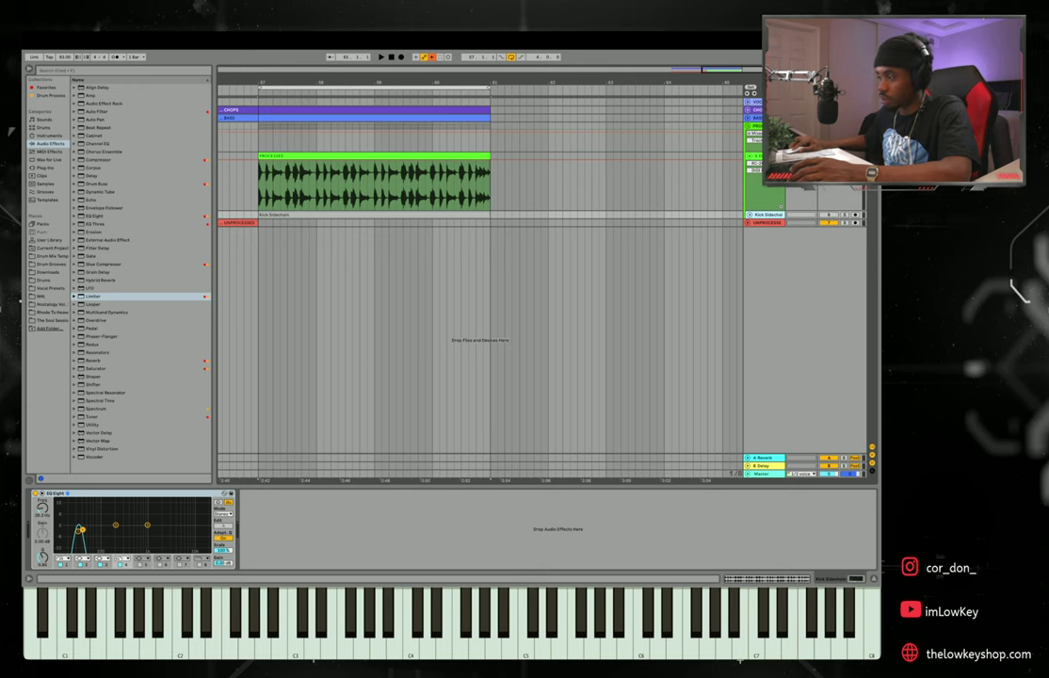
{"action": "left_click", "coordinate": [767, 214]}
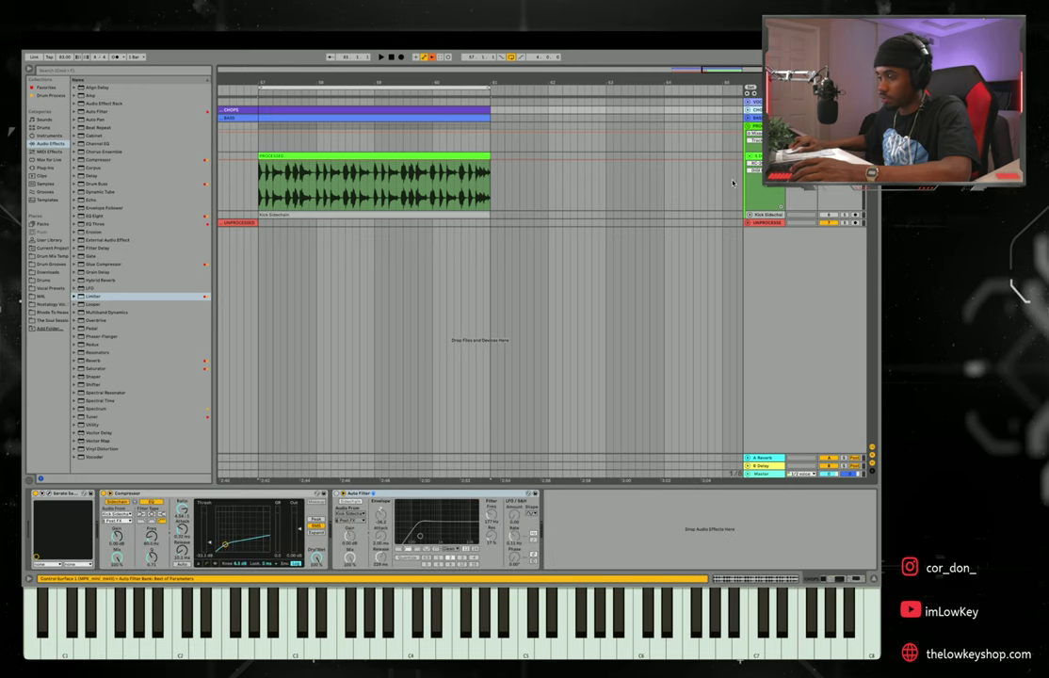
Set the CHOPS compressor's sidechain Audio From source to Kick Sidechain.
{"action": "left_click", "coordinate": [117, 514]}
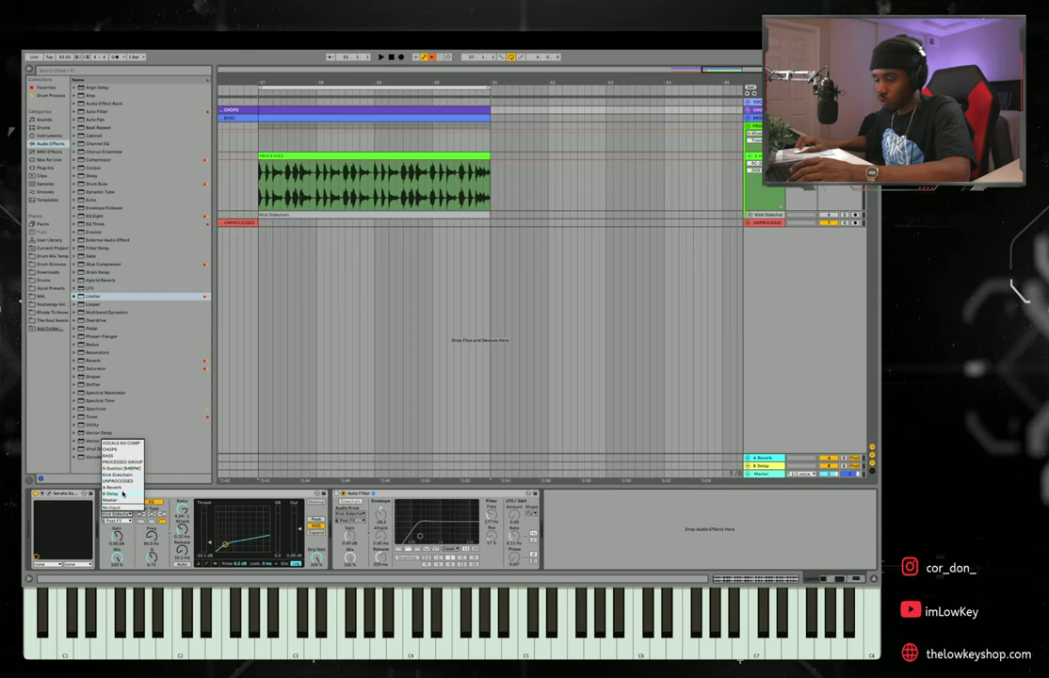
{"action": "left_click", "coordinate": [116, 475]}
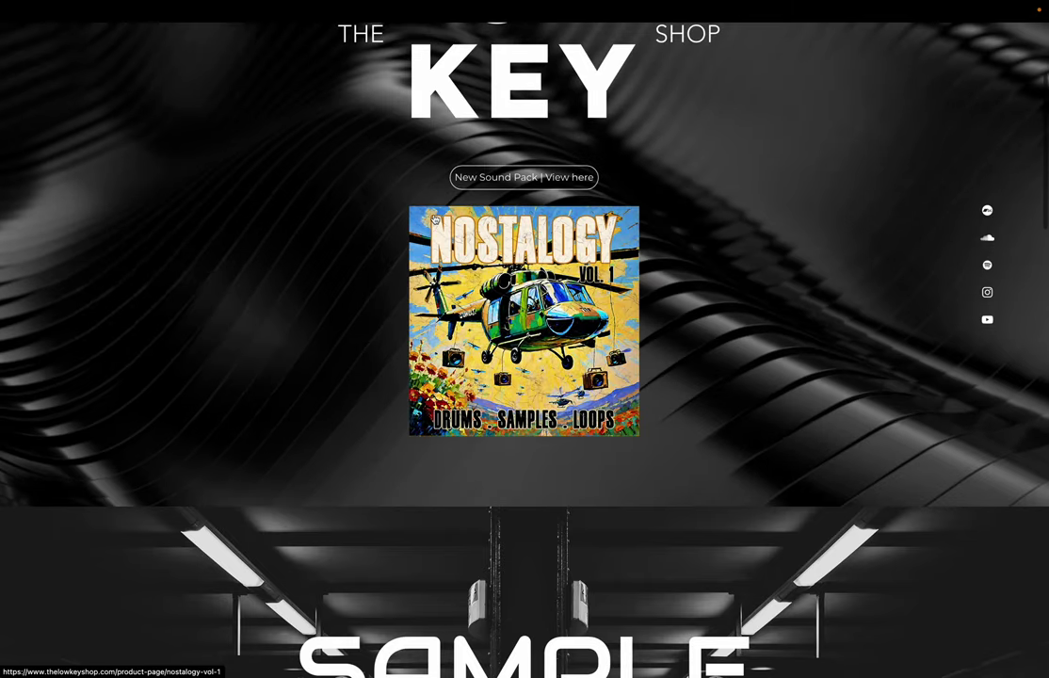
Go to The Low Key Shop's Sample Packs page listing Nostalogy Vol. 1 at $30.
{"action": "scroll", "coordinate": [435, 216], "scroll_direction": "up", "scroll_amount": 5}
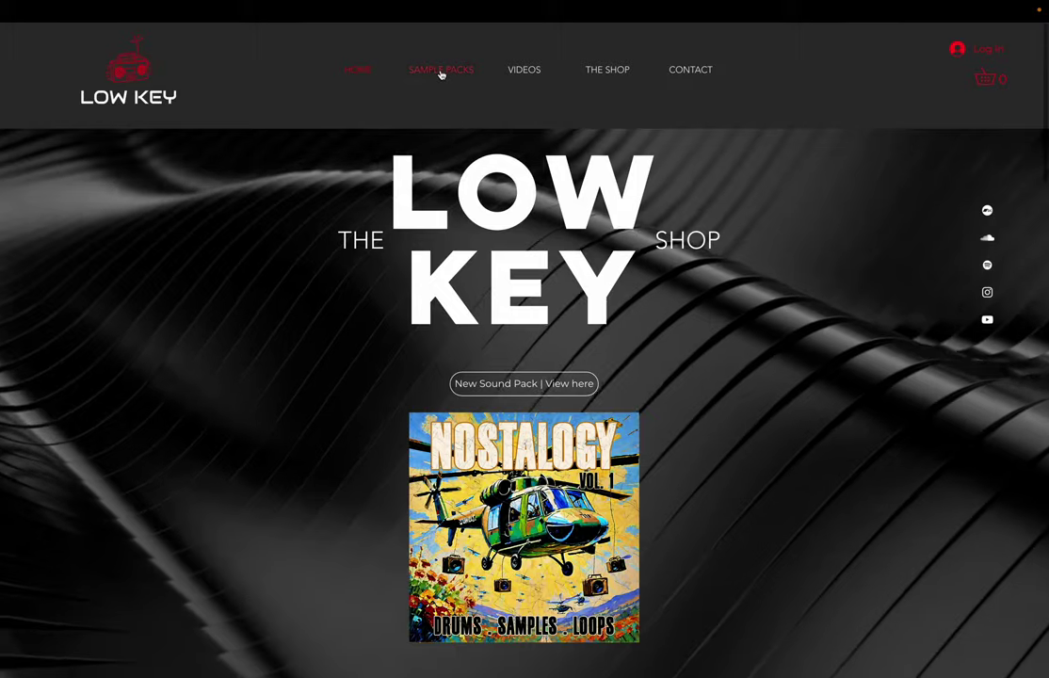
{"action": "left_click", "coordinate": [441, 74]}
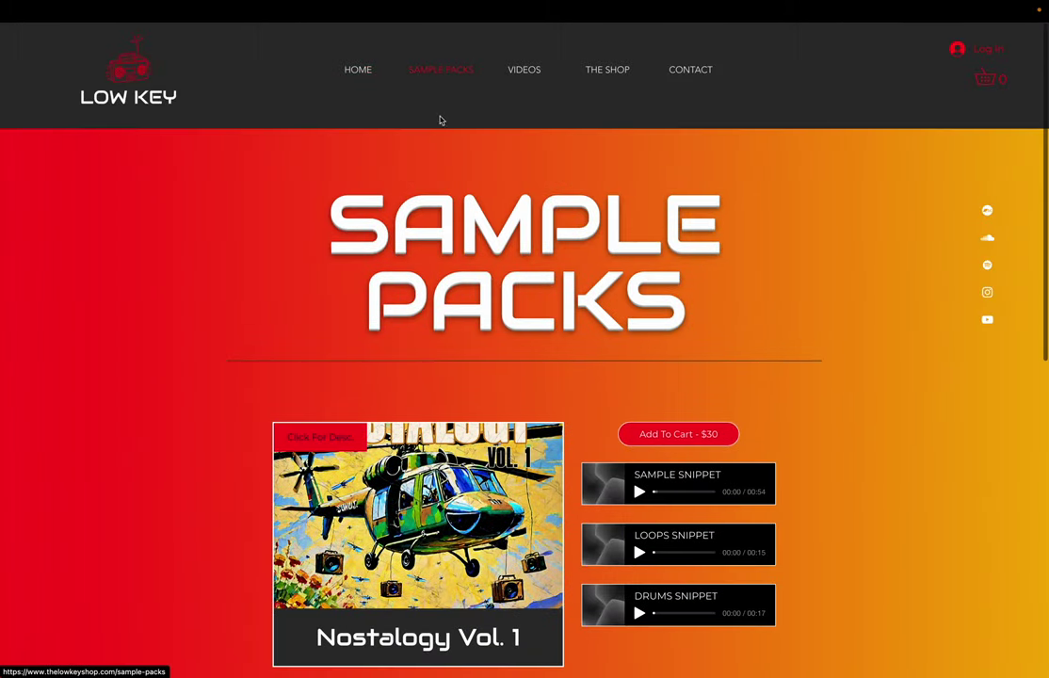